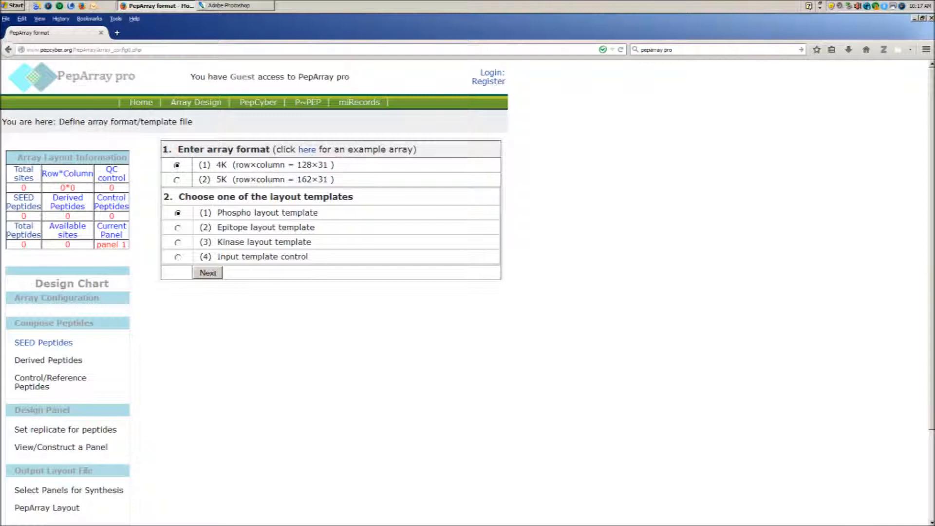
Accept the 4K array format with the Phospho layout template and choose KEGG Pathways as the SEED peptide source
click(208, 272)
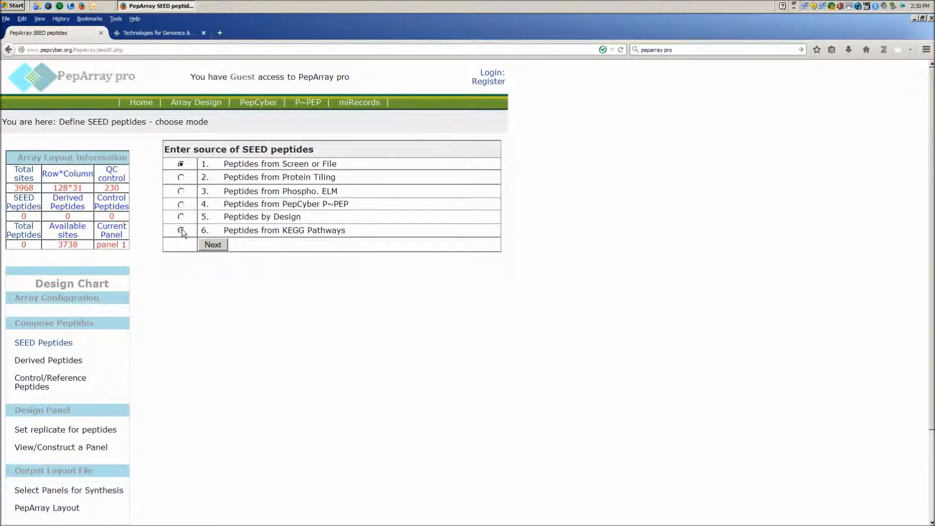
click(181, 230)
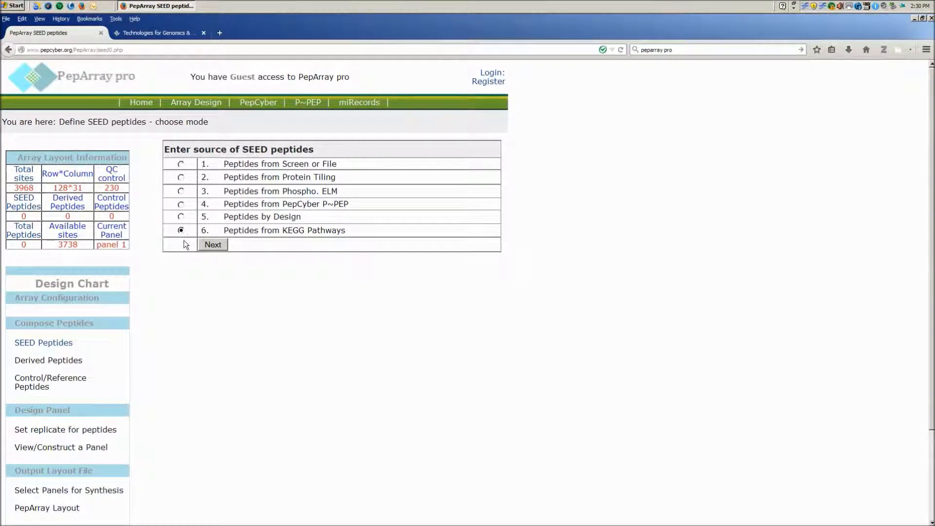
click(213, 244)
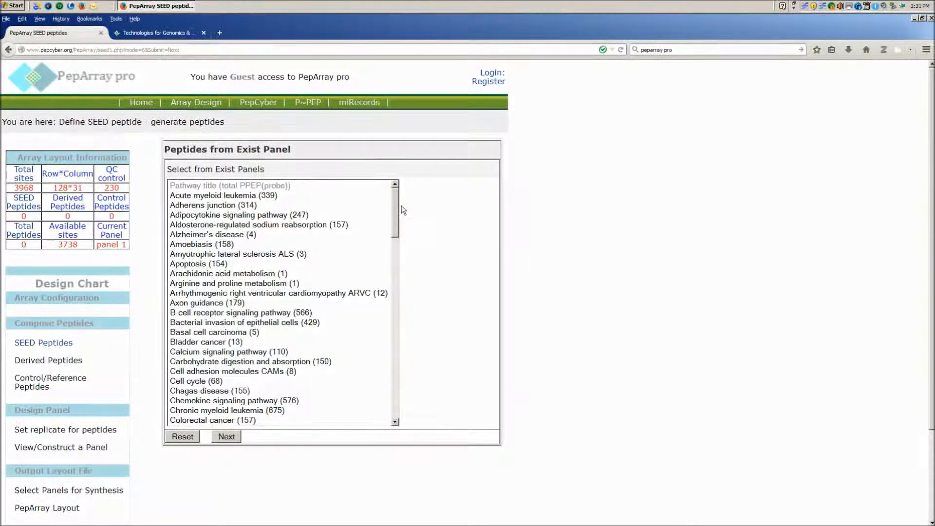
Select the ErbB signaling pathway and add all of its SEED peptides to the peptide list
drag(398, 206, 403, 258)
click(262, 292)
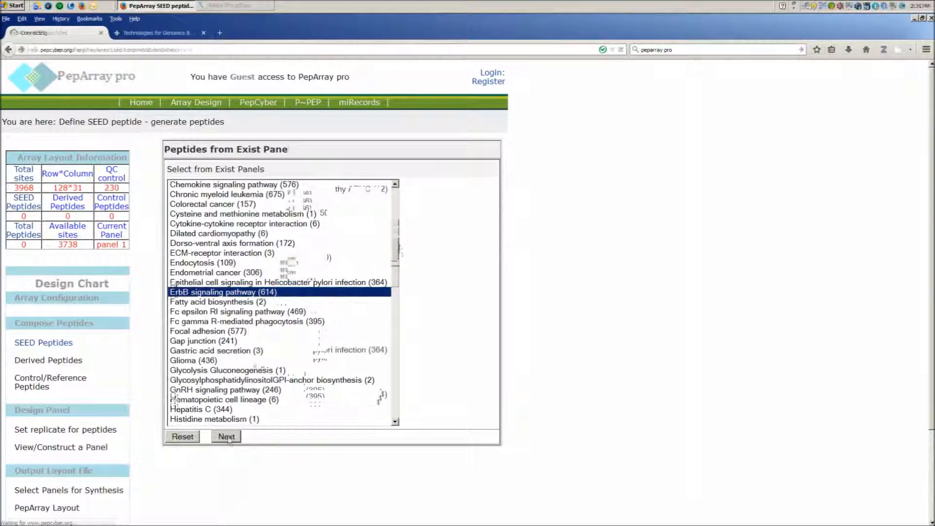
click(226, 437)
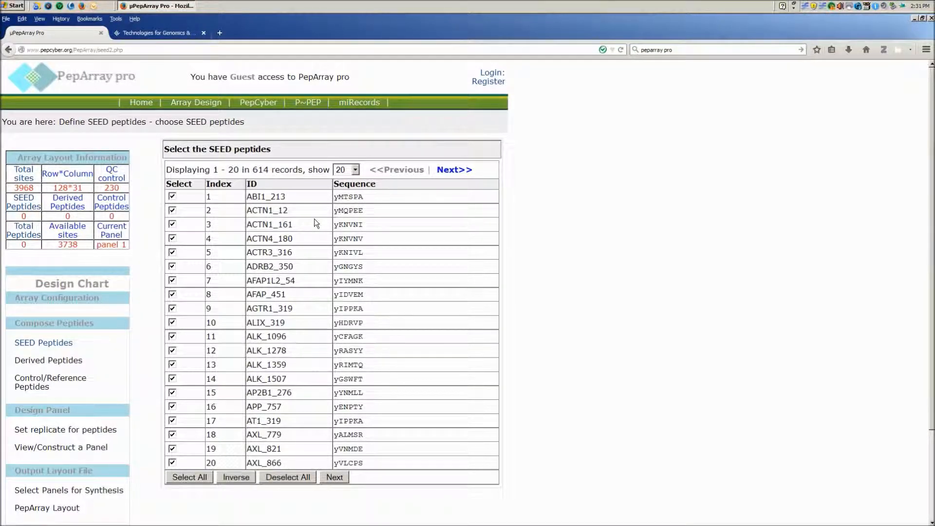
click(332, 477)
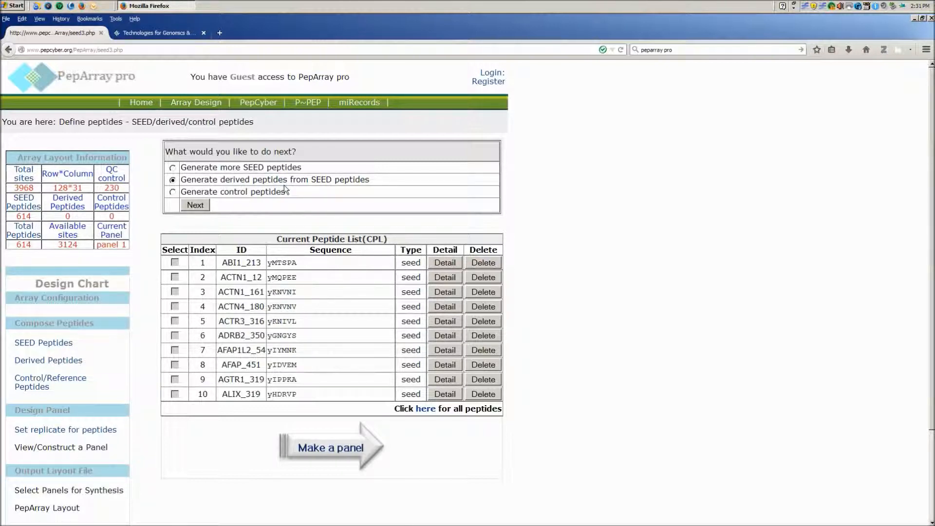
Choose to generate derived peptides from the SEED peptides using the Mutation mode
click(194, 205)
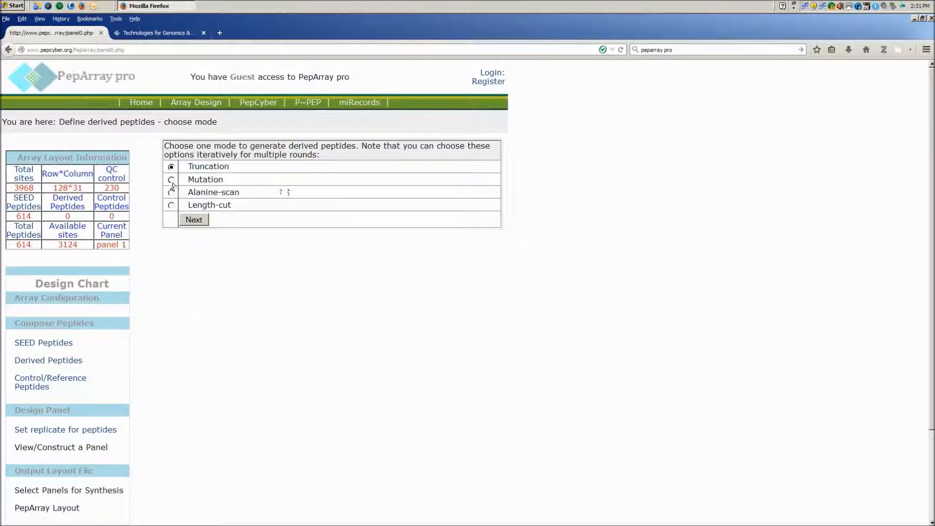
click(194, 220)
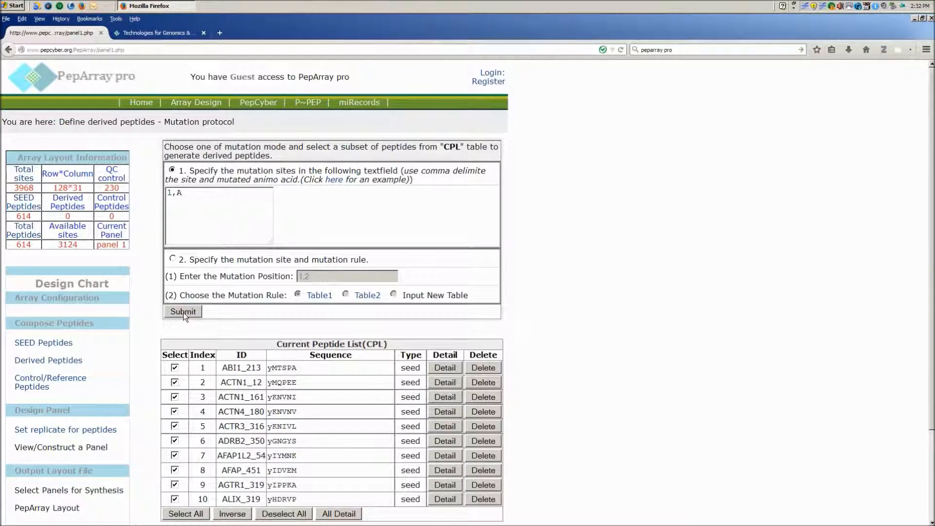
Submit the mutation 1,A for the selected peptides and include all derived peptides in the peptide list
click(183, 311)
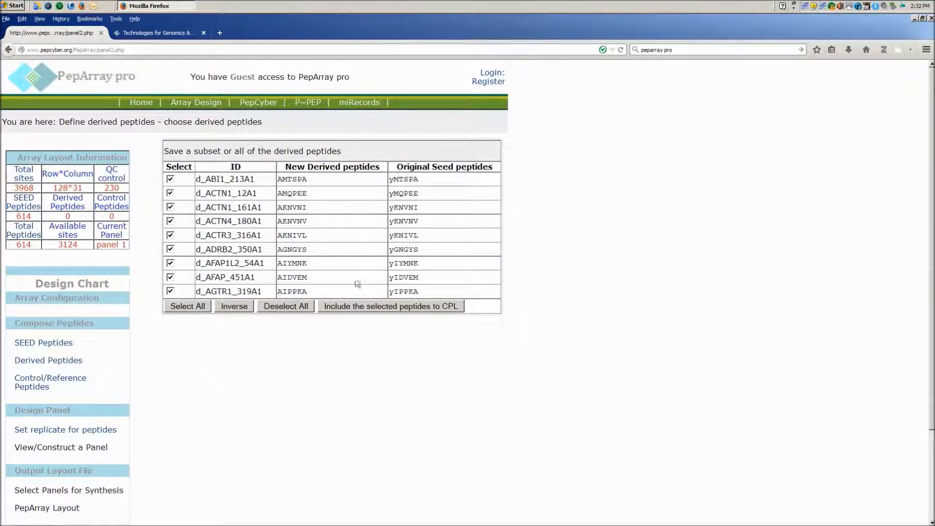
click(349, 305)
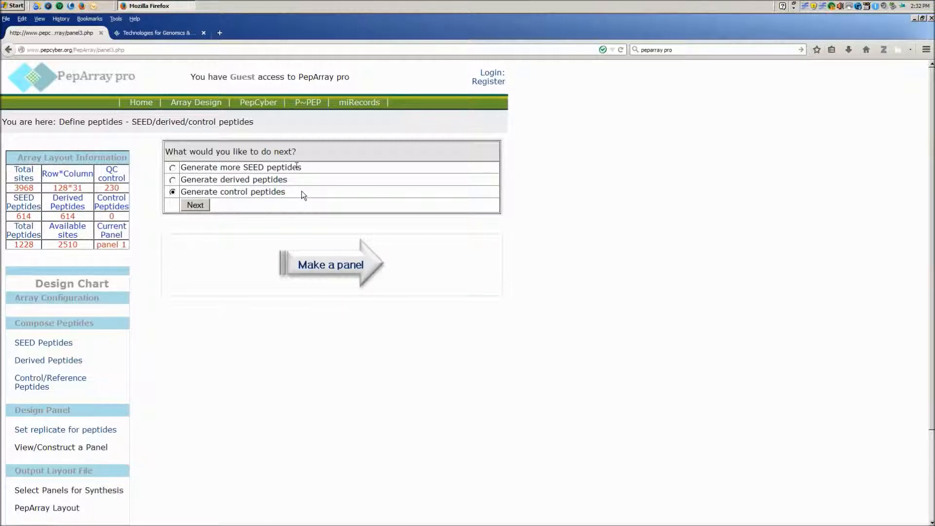
Start making a panel and set the replicates for SEED and derived peptides to 3
click(316, 267)
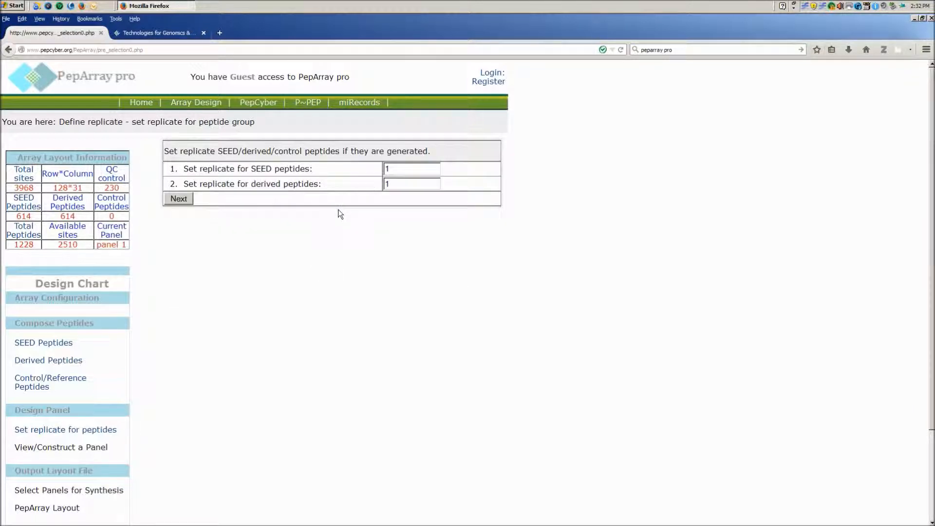
double_click(387, 169)
text(3)
click(396, 184)
double_click(390, 184)
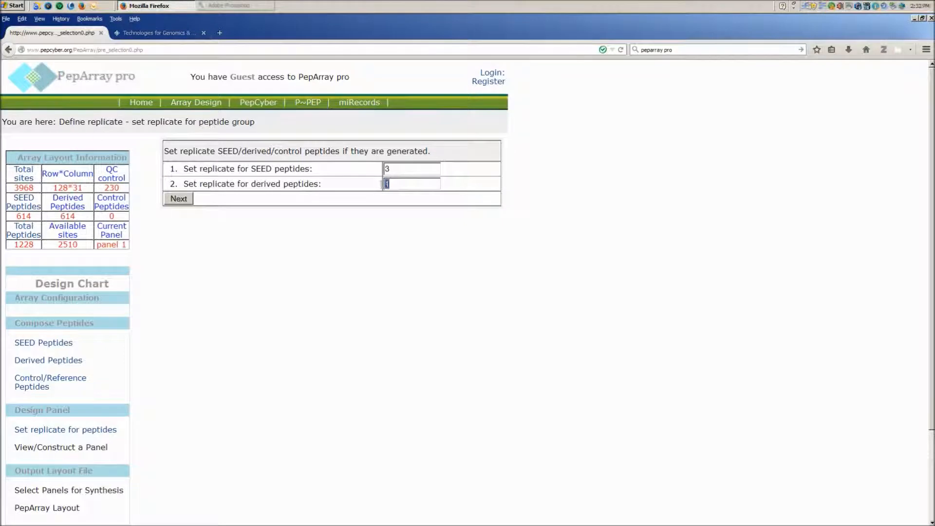
text(3)
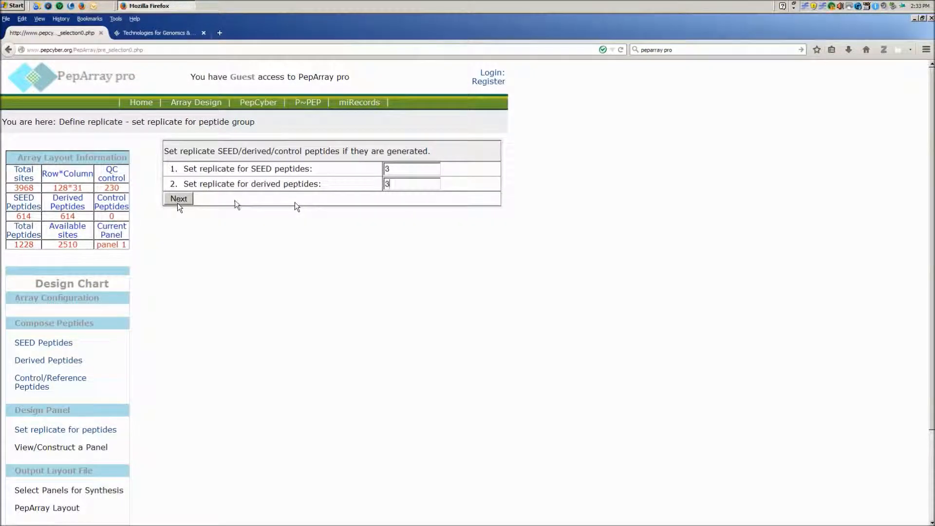
click(179, 199)
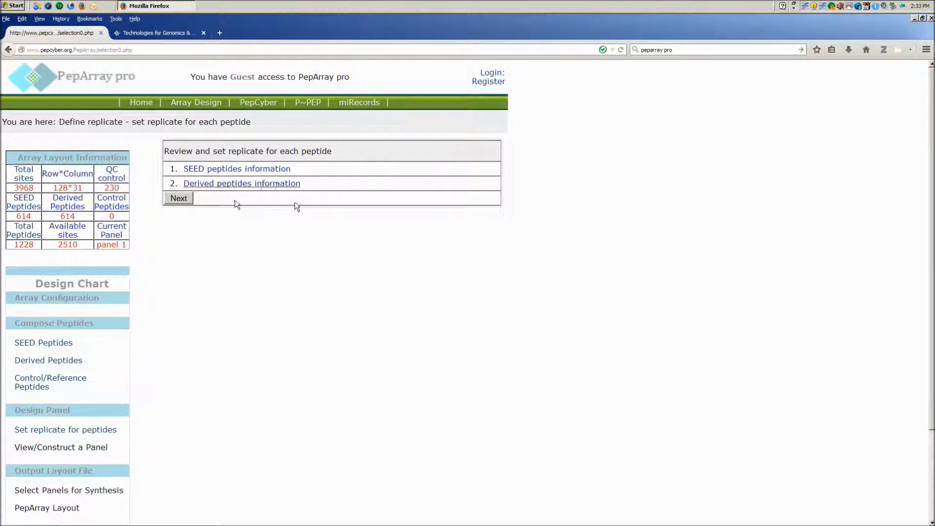
Name the panel ErBB pathway panel with description Phosphopeptide chip ErBB signaling pathway and submit it
click(177, 199)
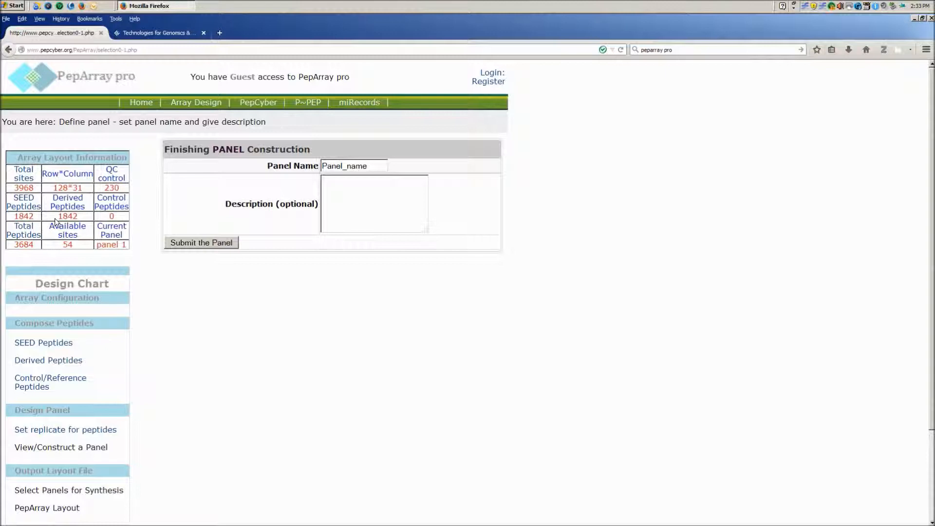
drag(372, 166, 312, 166)
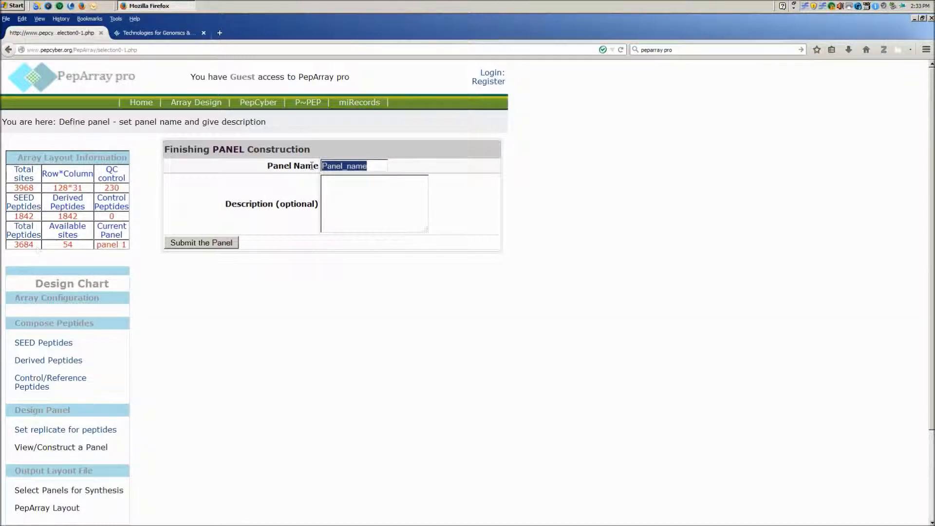
text(ErBB pathway panel)
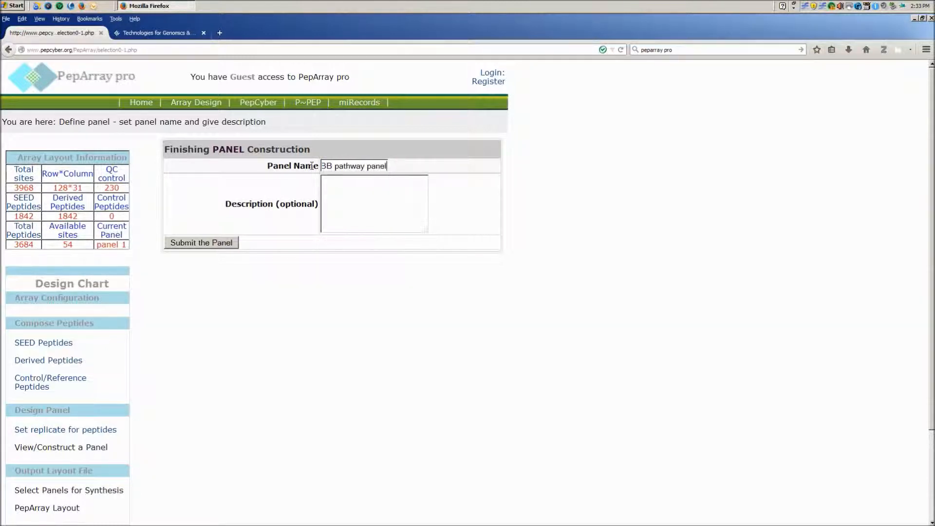
key(Tab)
text(Phosphopeptide chip ErBB signaling pathway)
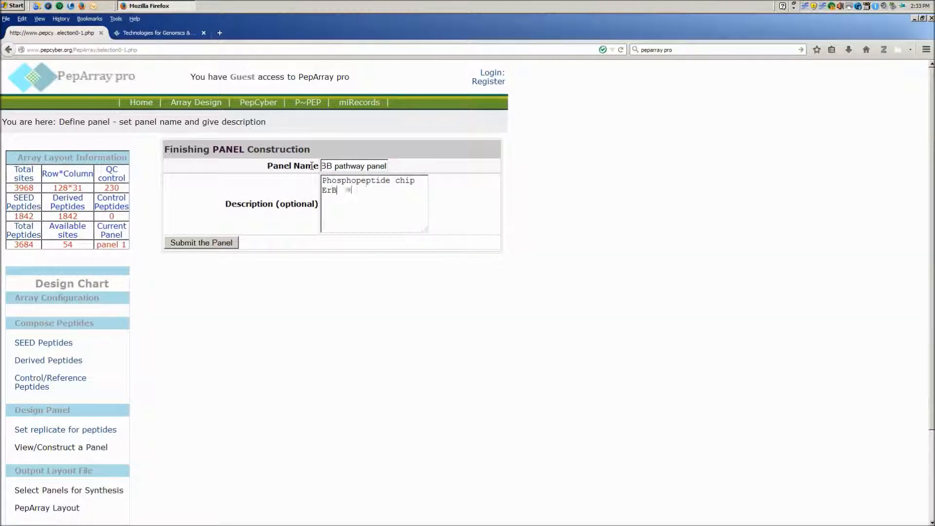
click(207, 244)
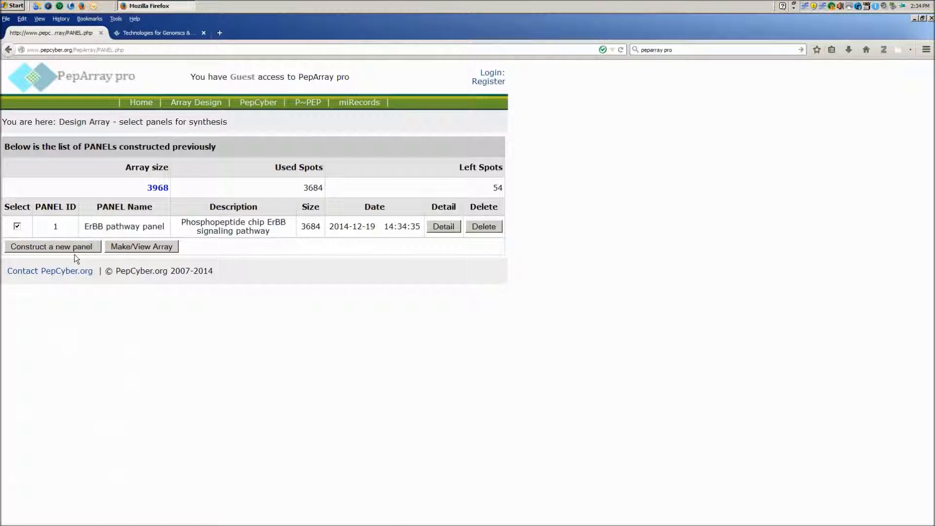
Create the array ErBB pathway array, described as Phosphopeptide chip ErBB signaling pathway array, using sequential layout by columns
click(144, 247)
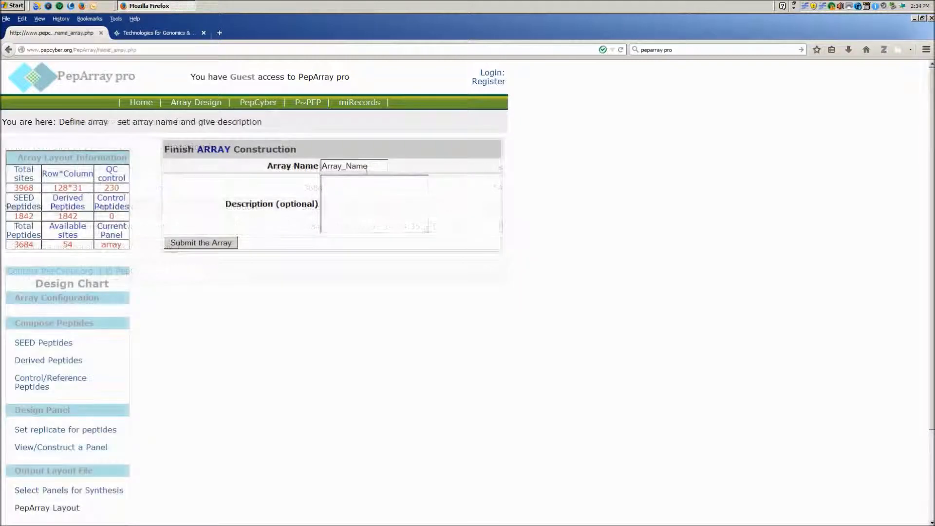
text(E)
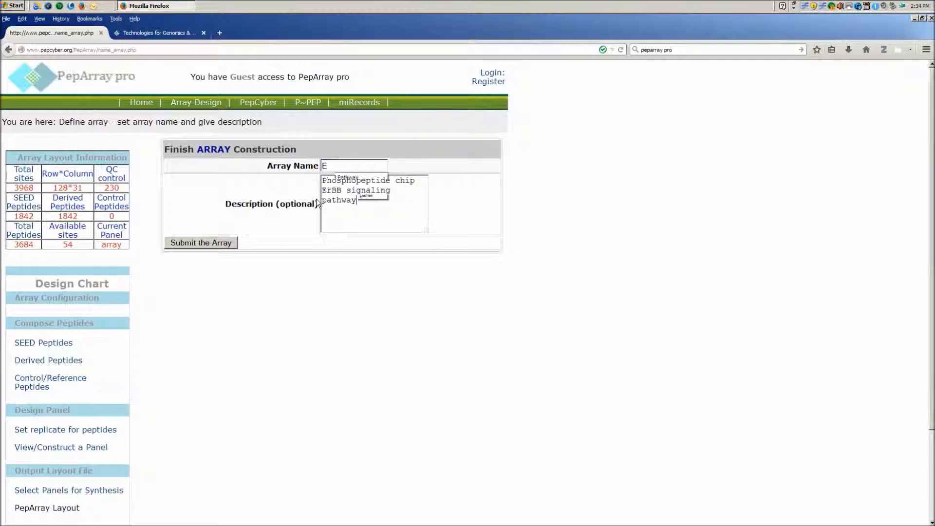
text(array)
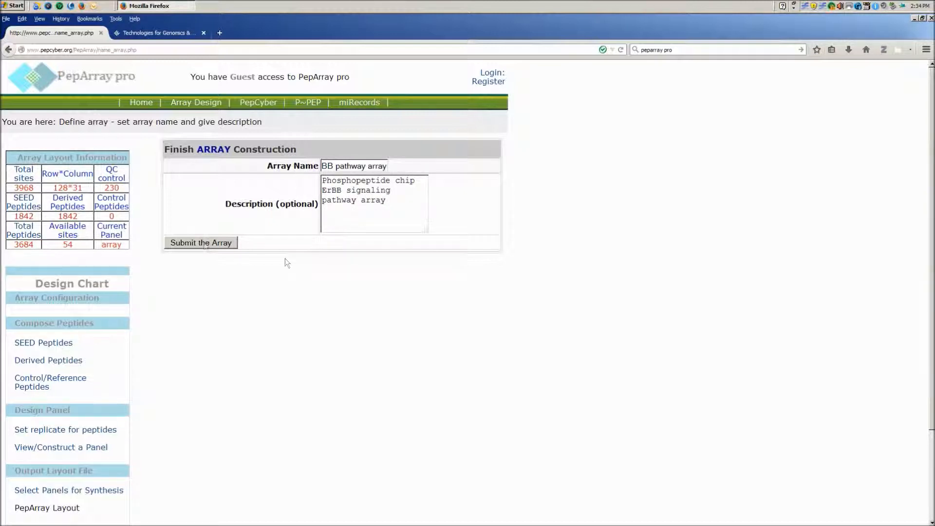
click(205, 243)
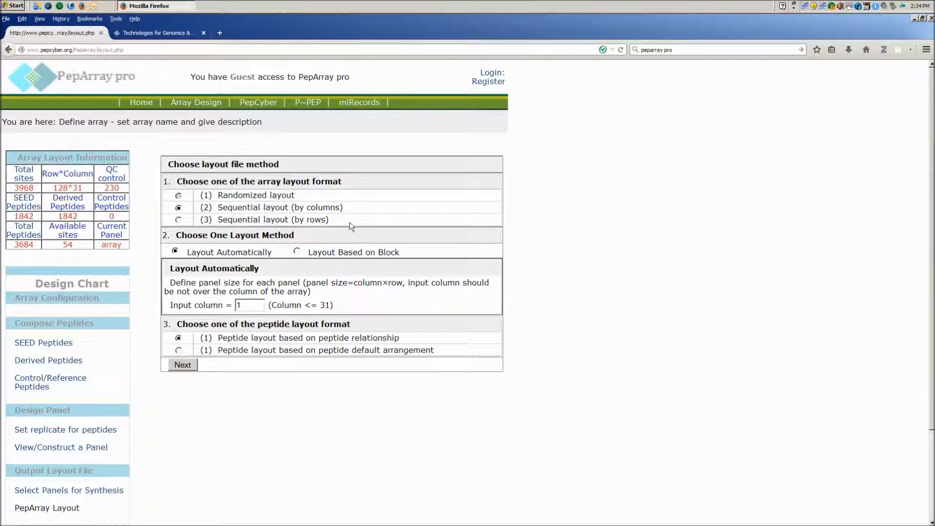
click(183, 365)
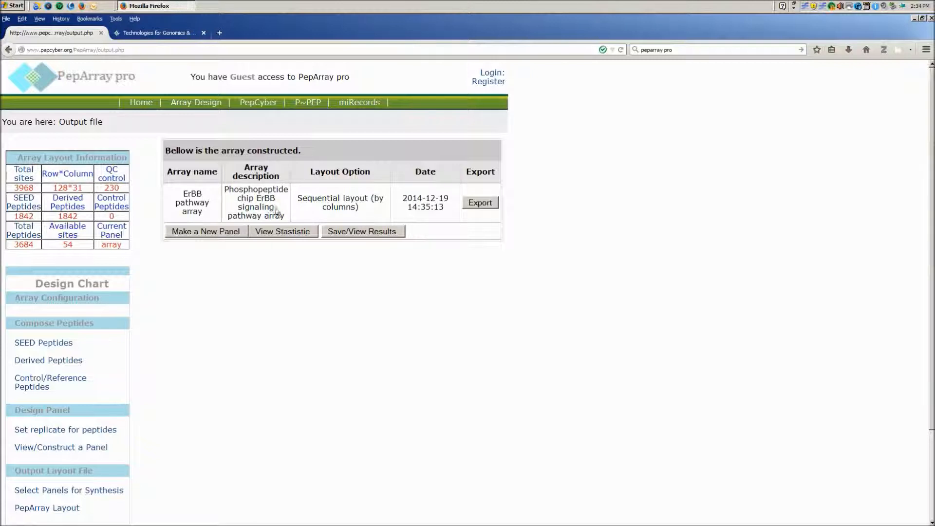
Review the array statistics with the residue property and amino acid composition graphs, then return to the array list
click(282, 230)
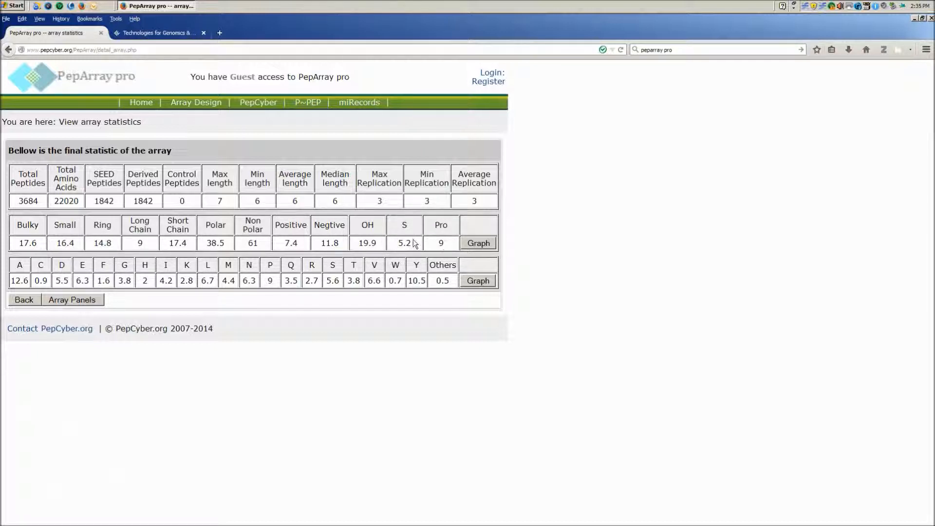
click(475, 243)
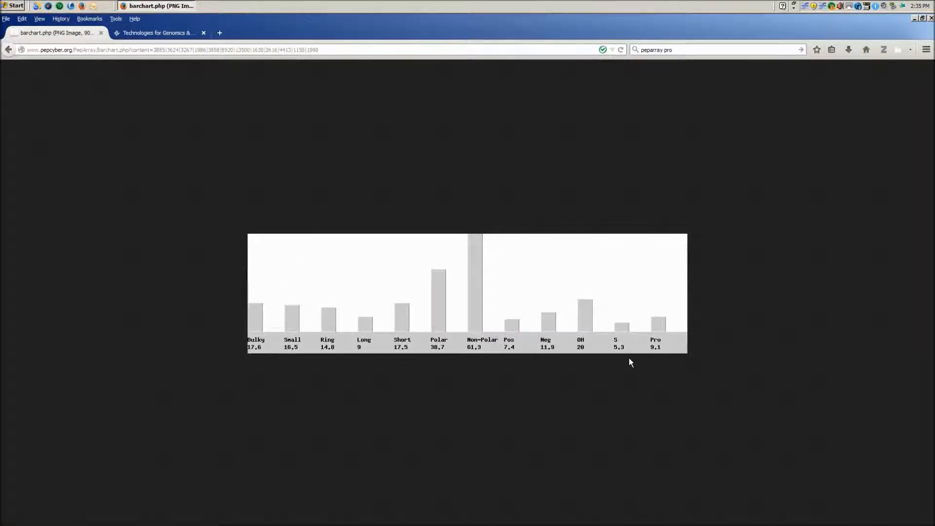
click(8, 50)
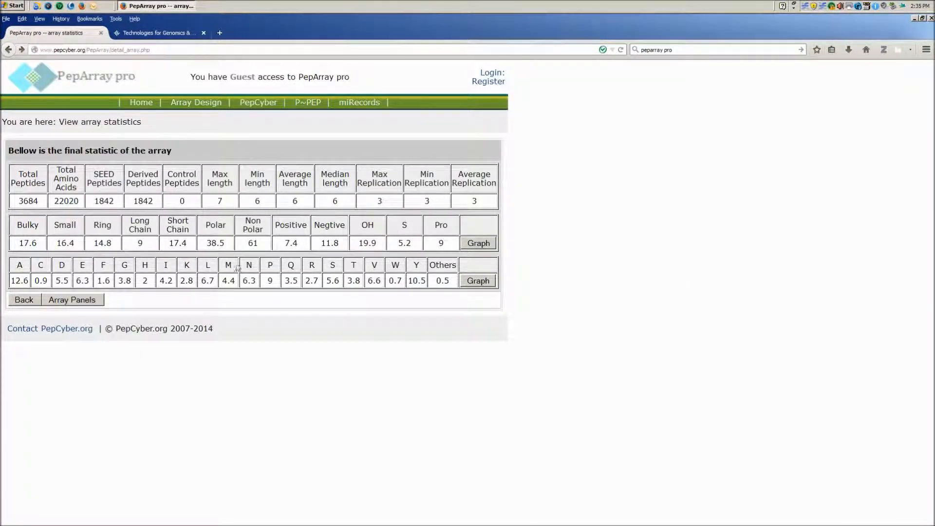
click(476, 281)
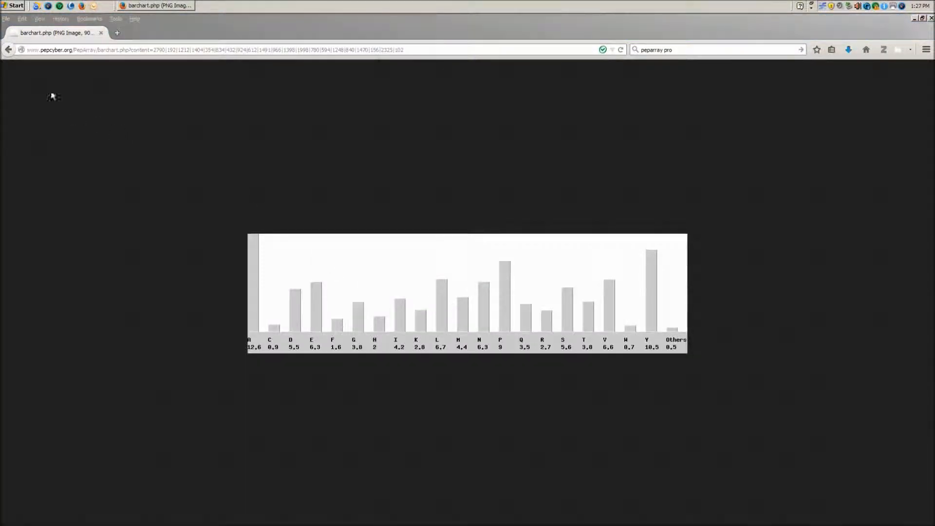
click(9, 49)
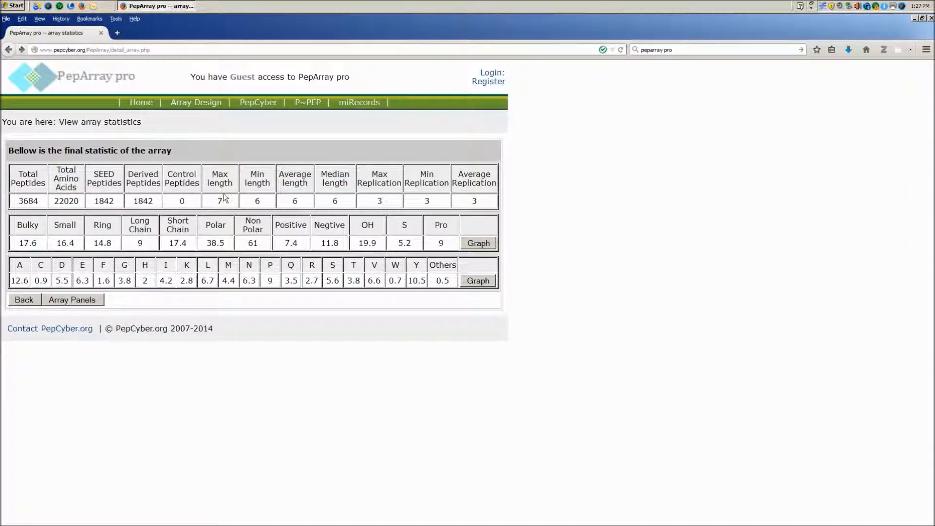
click(65, 300)
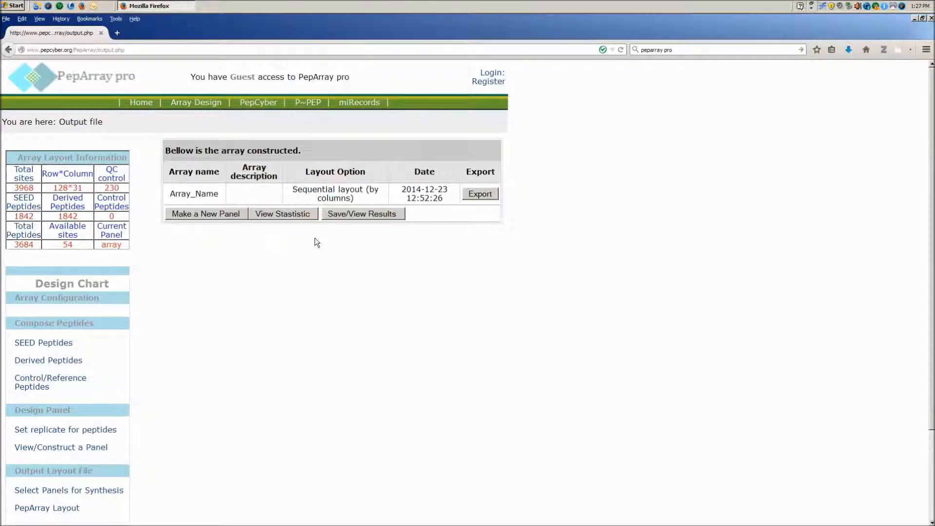
Export the array layout file, open it in Excel and review the layout sheet
click(481, 194)
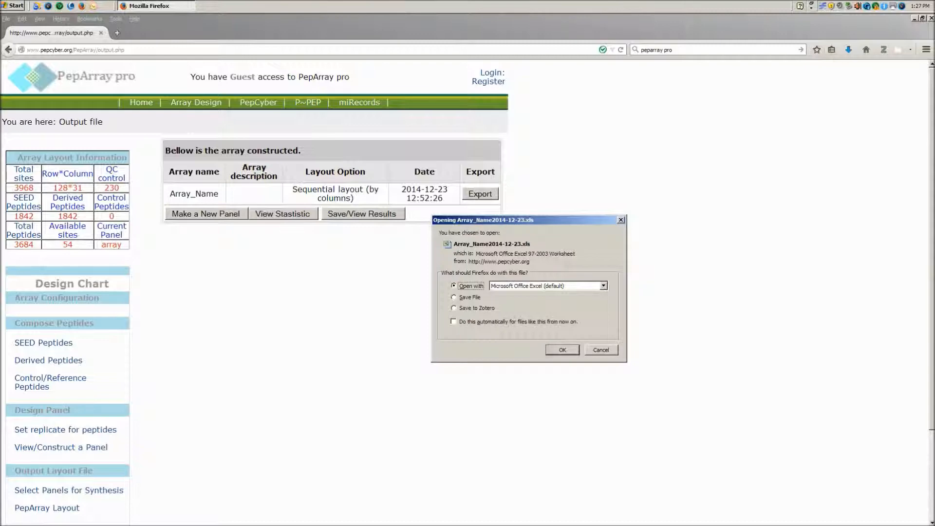
click(565, 350)
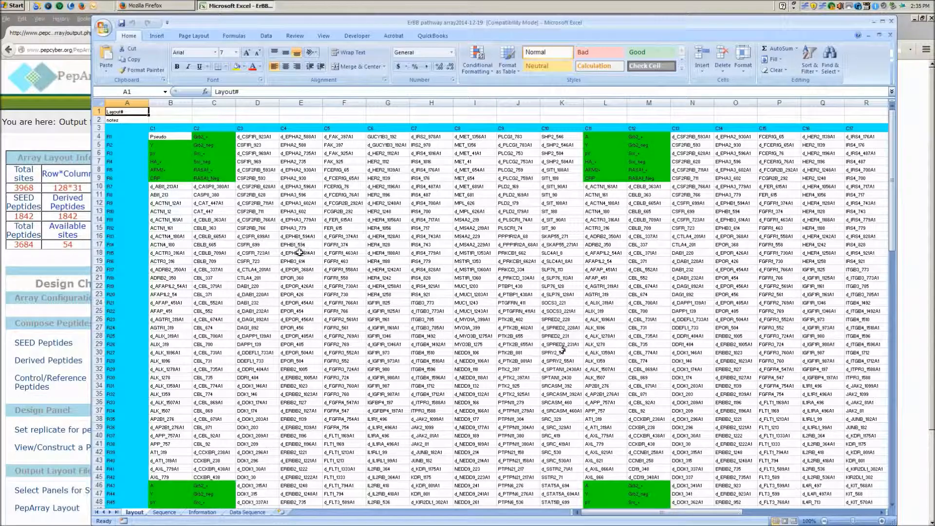
scroll(298, 254, up, 2)
scroll(299, 253, up, 4)
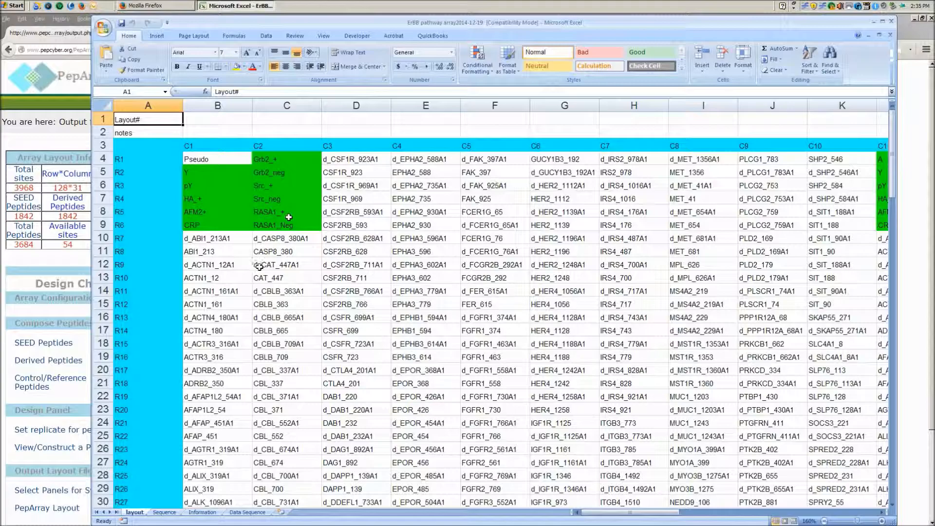
scroll(263, 267, down, 1)
scroll(264, 266, down, 8)
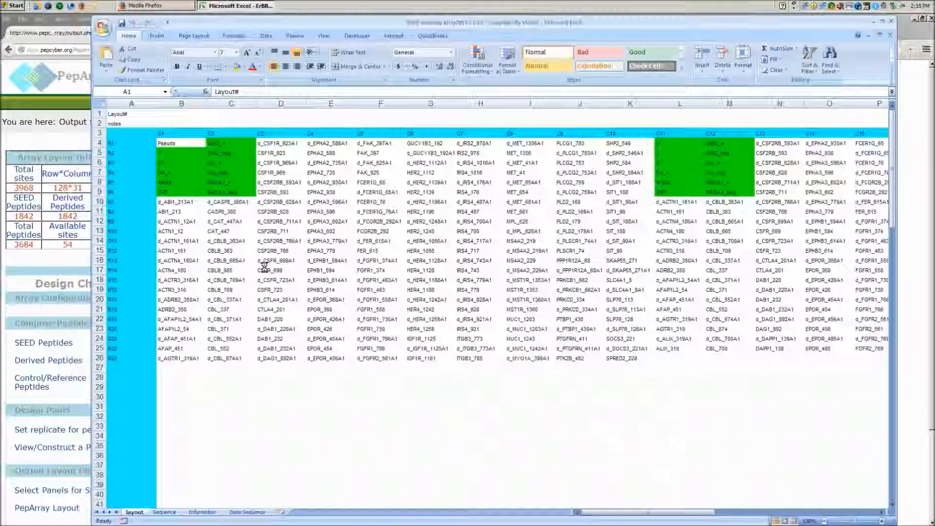